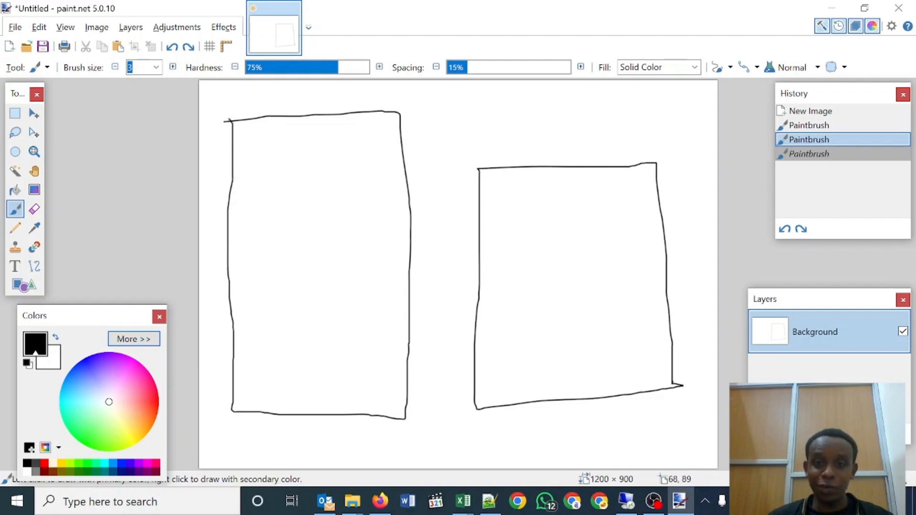
Redo the undone brush stroke for the first rectangle and paint the numbers 1 and 2 above the two rectangles
key("ctrl+y")
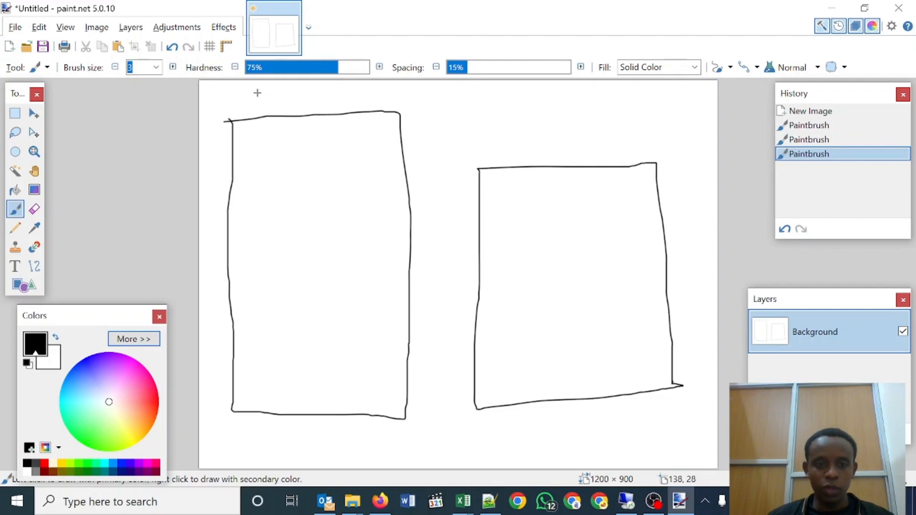
mouse_move(251, 102)
left_mouse_down()
mouse_move(257, 96)
mouse_move(257, 113)
mouse_move(278, 111)
left_mouse_up()
left_click_drag(522, 120, 579, 148)
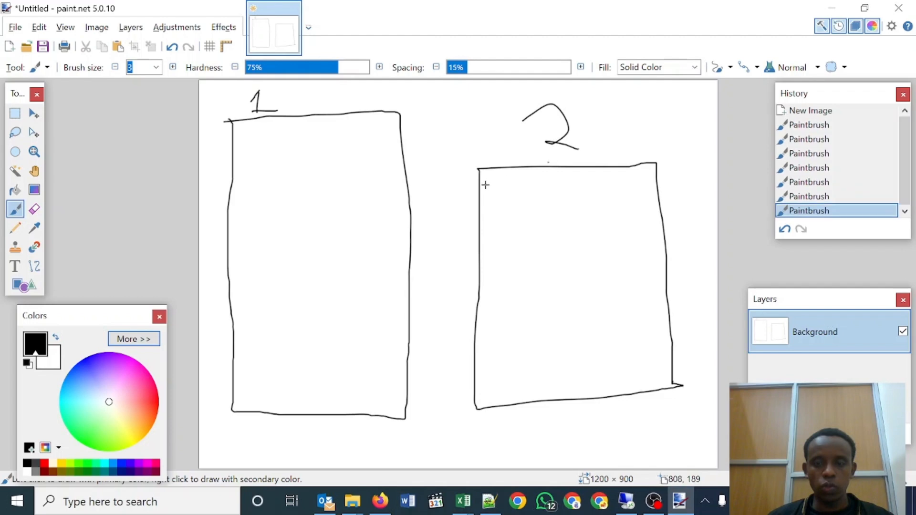
Divide rectangle 1 into four columns with a header row and handwrite the headers ID, N, G and A
left_click_drag(351, 114, 333, 409)
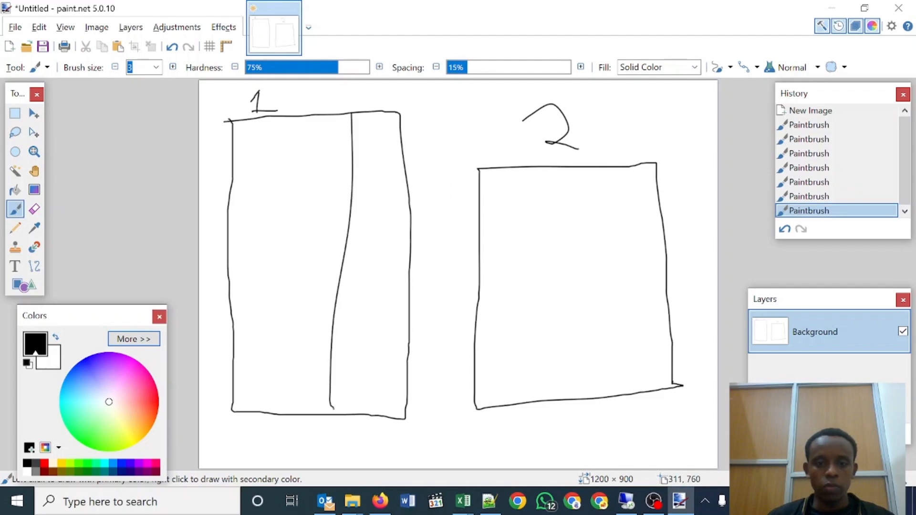
mouse_move(291, 121)
left_mouse_down()
mouse_move(272, 301)
mouse_move(279, 412)
left_mouse_up()
left_click_drag(383, 113, 376, 419)
left_click_drag(233, 150, 412, 143)
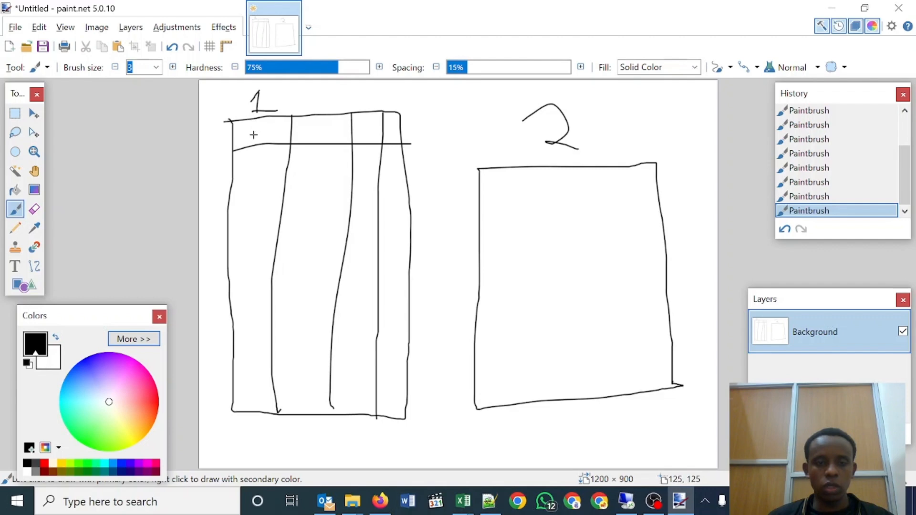
left_click_drag(252, 138, 267, 134)
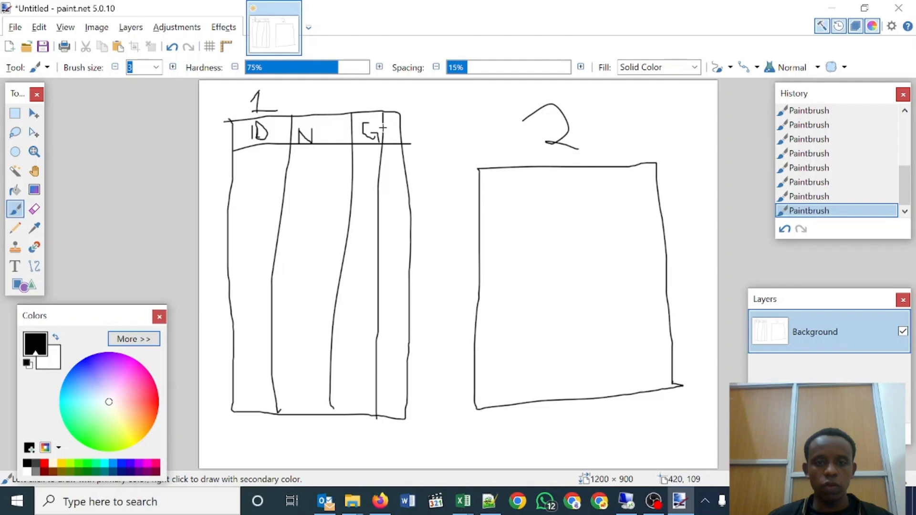
left_click_drag(396, 139, 389, 140)
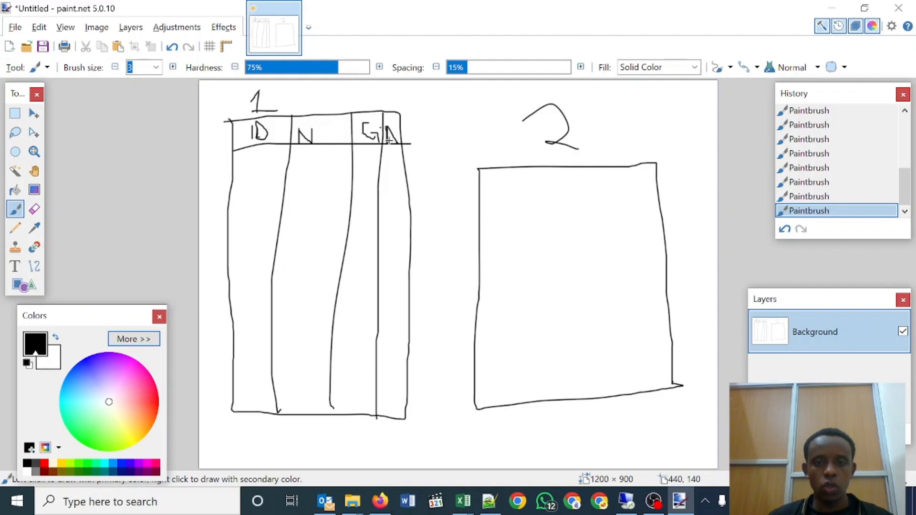
Paint a header line and four vertical dividers in rectangle 2 to form a five-column table
left_click_drag(483, 195, 634, 180)
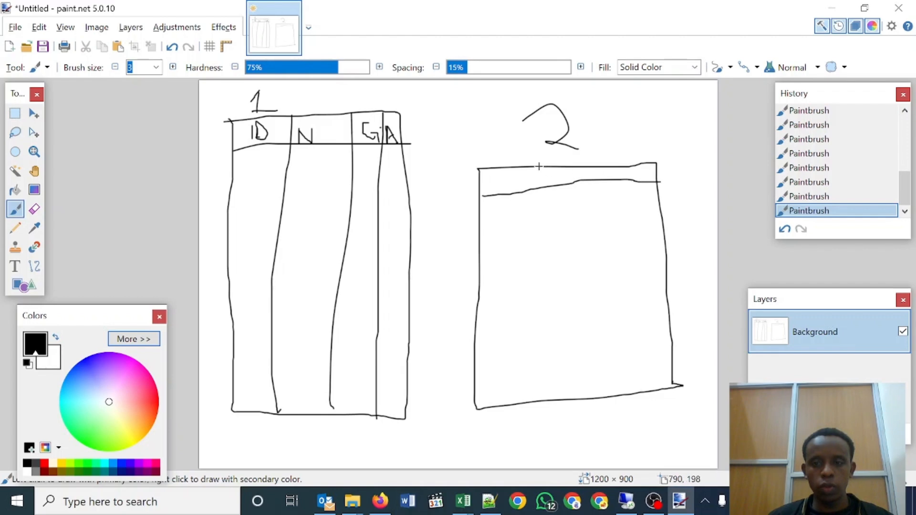
left_click_drag(523, 166, 542, 421)
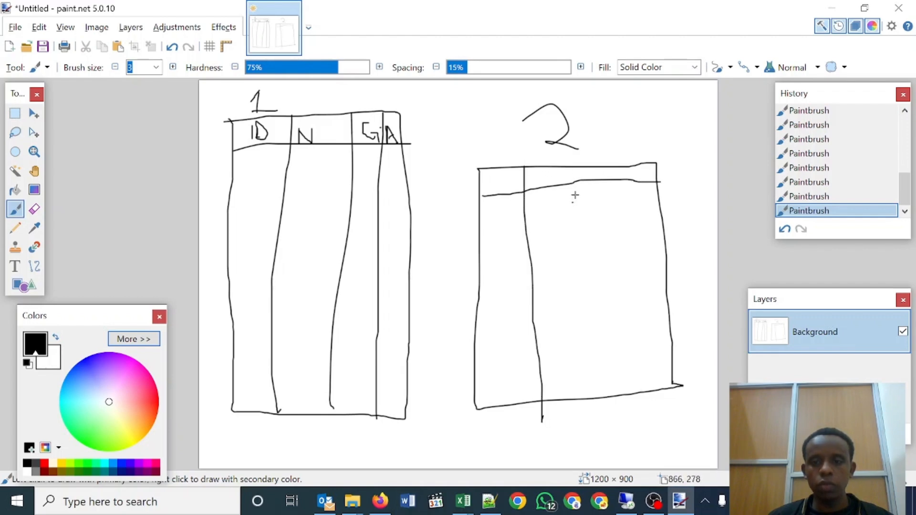
left_click_drag(561, 170, 577, 394)
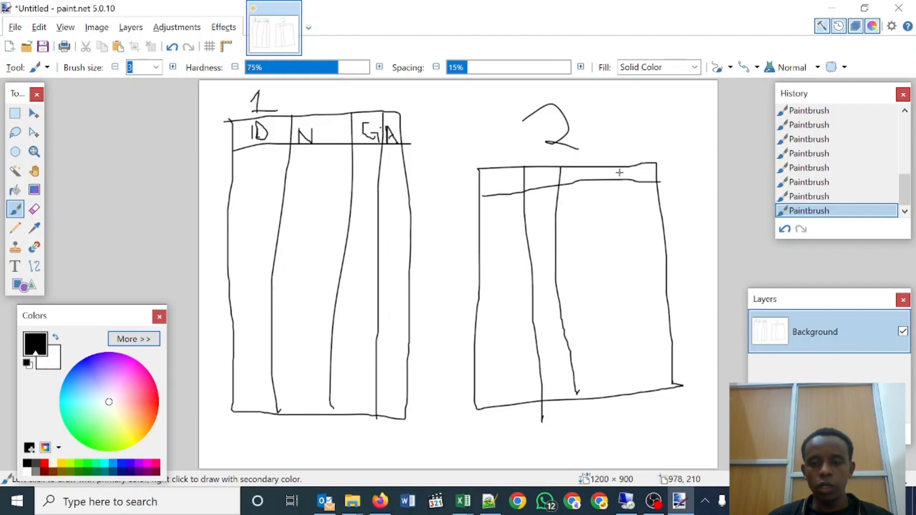
left_click_drag(606, 168, 602, 359)
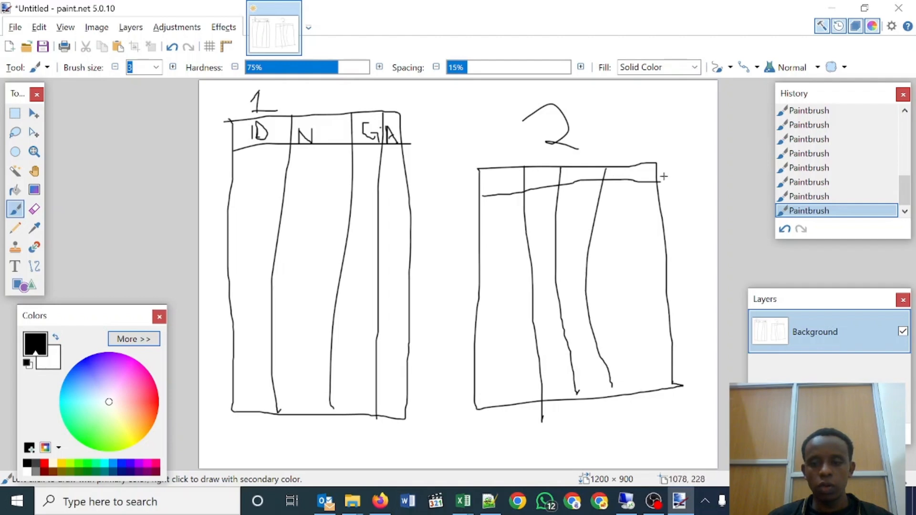
left_click_drag(633, 166, 656, 386)
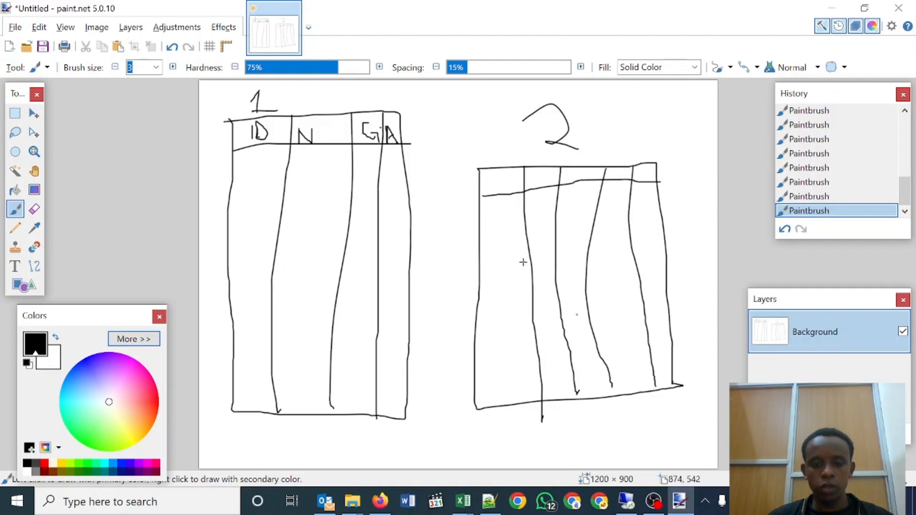
Handwrite the headers ID, N, G and A with a question mark in table 2, and draw an arrow from table 1's A column to it
mouse_move(495, 172)
left_mouse_down()
mouse_move(496, 192)
mouse_move(512, 193)
mouse_move(502, 194)
mouse_move(542, 170)
left_mouse_up()
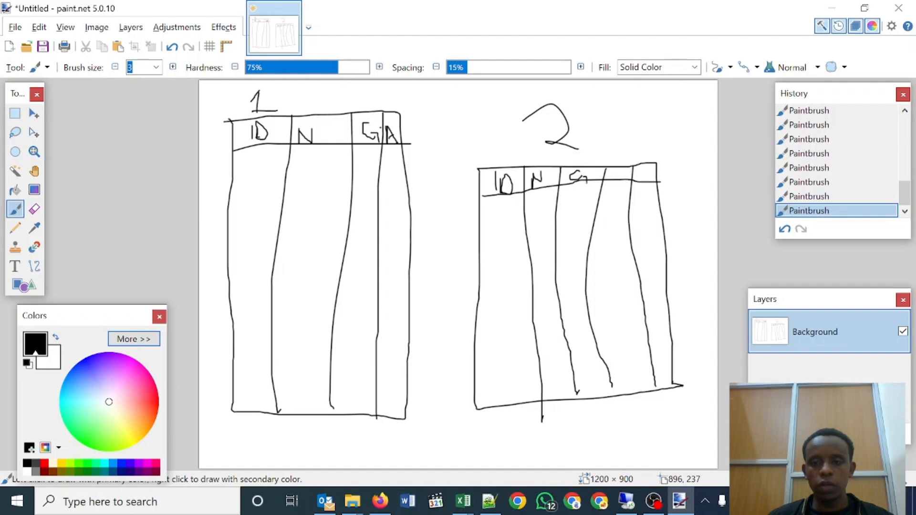
left_click_drag(613, 169, 613, 174)
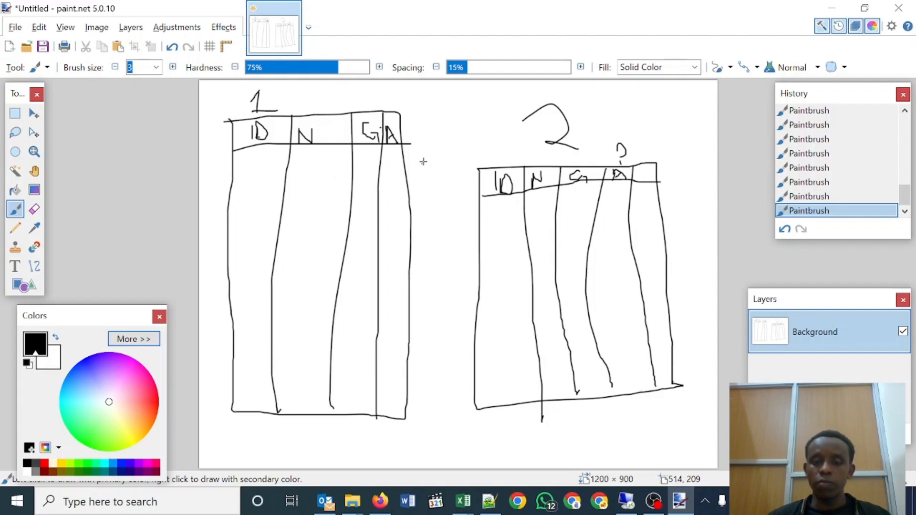
mouse_move(398, 116)
left_mouse_down()
mouse_move(509, 89)
mouse_move(588, 96)
mouse_move(625, 125)
left_mouse_up()
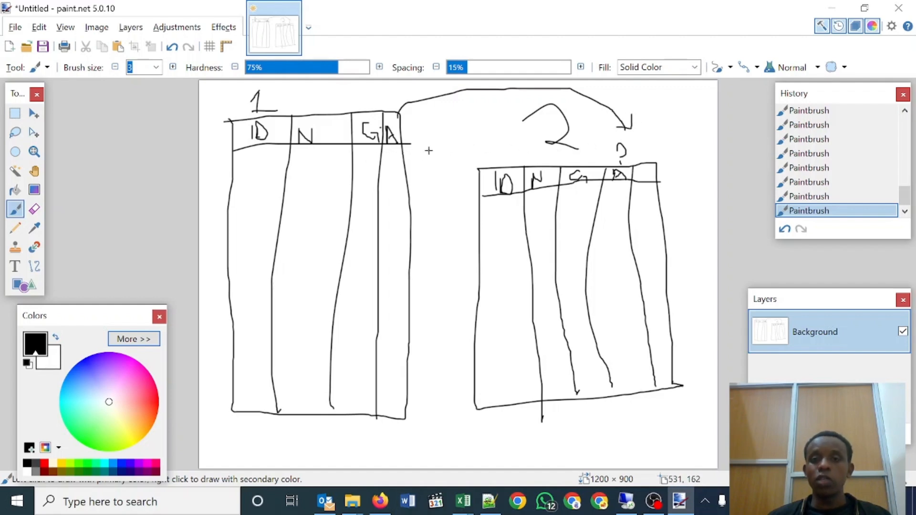
Switch to Book1 in Excel and open Insert Function for cell G2
left_click(461, 502)
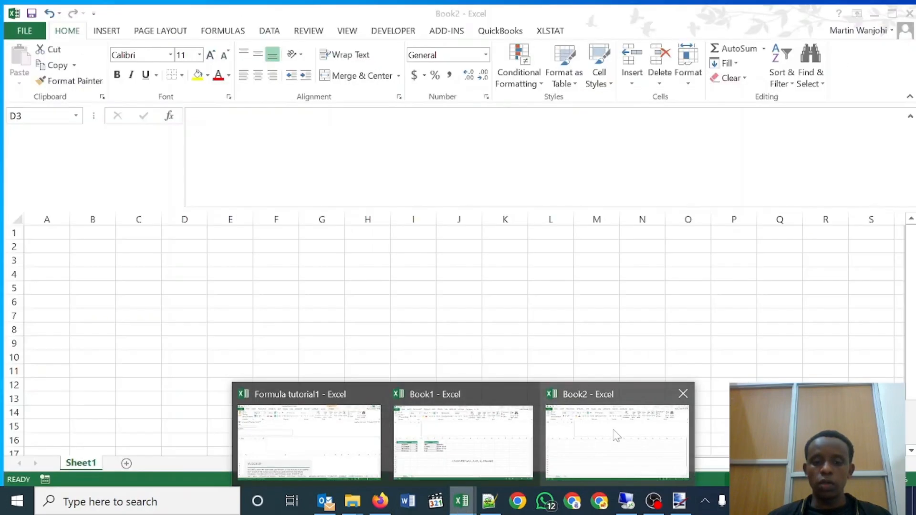
left_click(616, 435)
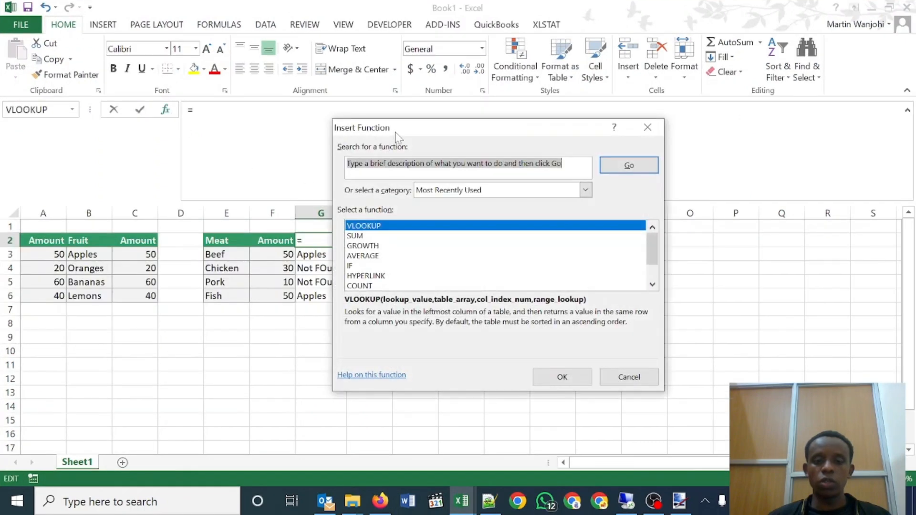
left_click_drag(527, 133, 483, 136)
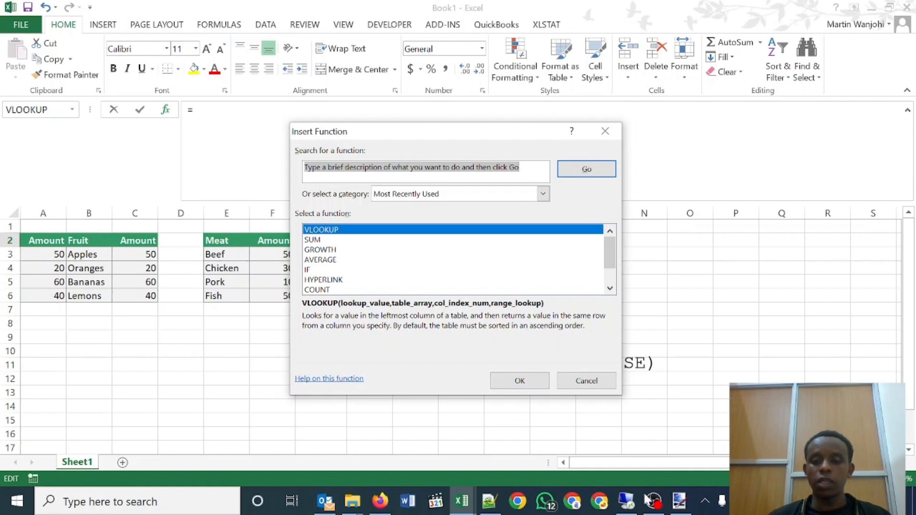
Switch to paint.net, draw a row line below table 2's header and underline its N to A headers
left_click(680, 501)
left_click_drag(480, 221, 656, 206)
mouse_move(531, 196)
left_mouse_down()
mouse_move(620, 186)
mouse_move(603, 194)
left_mouse_up()
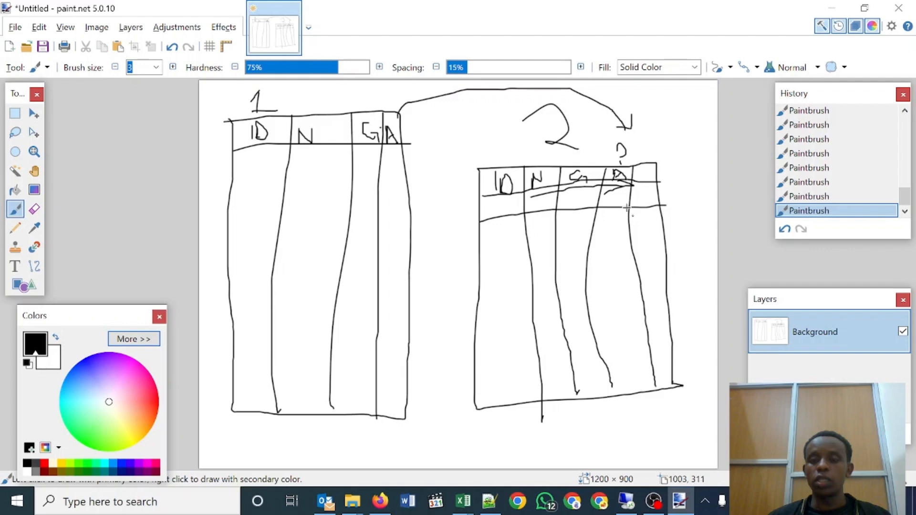
Switch back to Book1 in Excel and open the VLOOKUP function arguments for cell G2, clear of the data tables
left_click(671, 499)
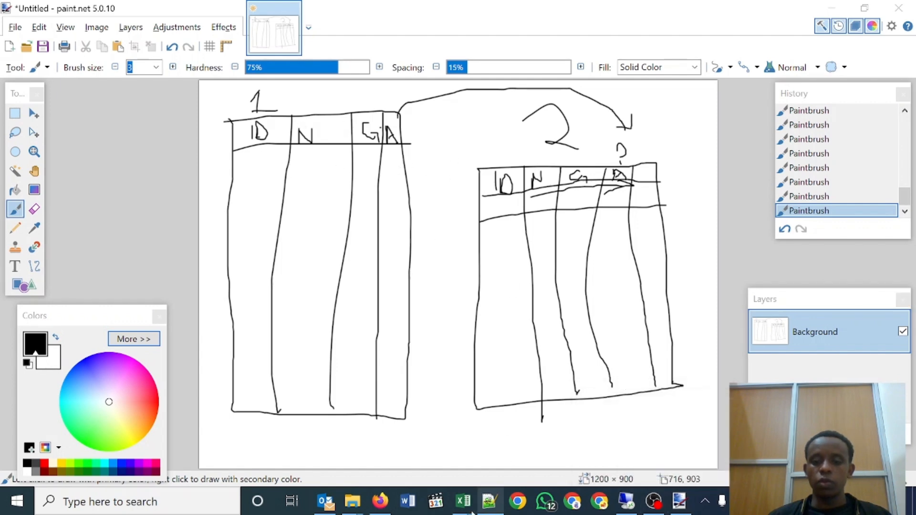
mouse_move(462, 501)
left_click(508, 454)
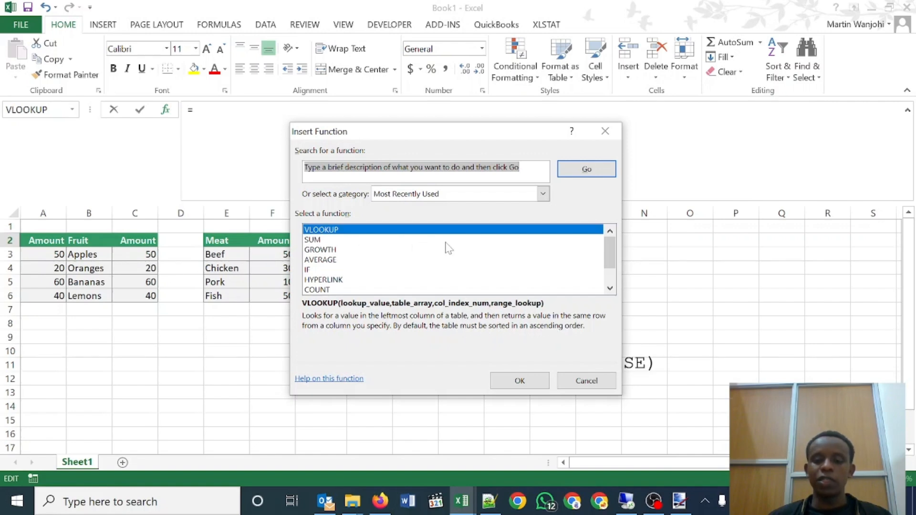
left_click(525, 382)
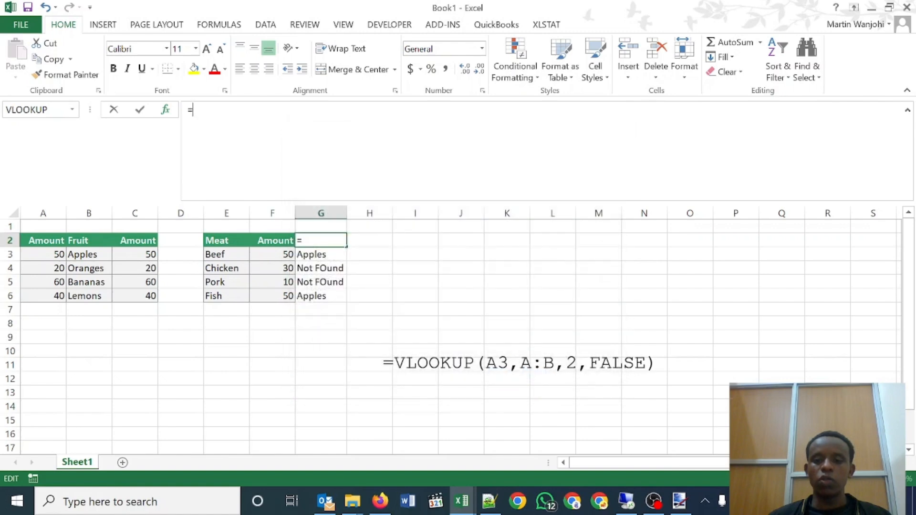
left_click_drag(441, 145, 543, 111)
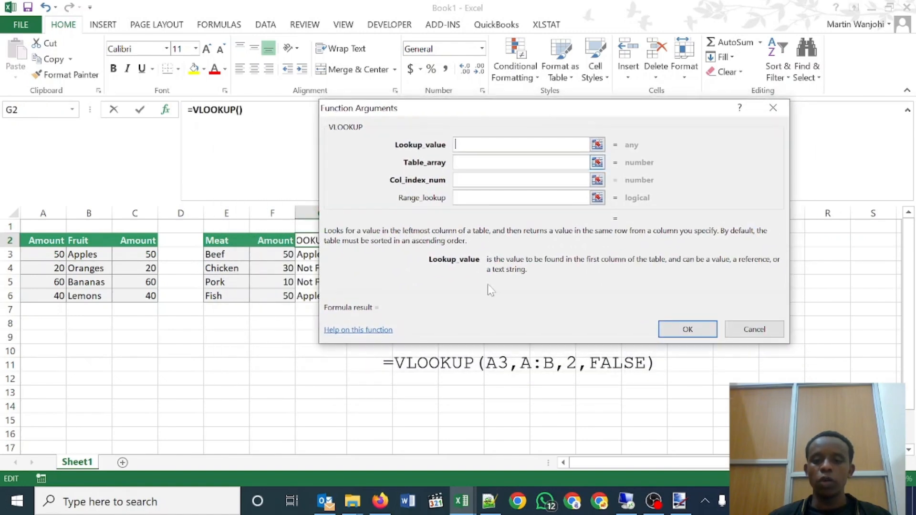
Examine the VLOOKUP arguments Lookup_value, Table_array, Col_index_num and Range_lookup against the example formula on the sheet
left_click(385, 360)
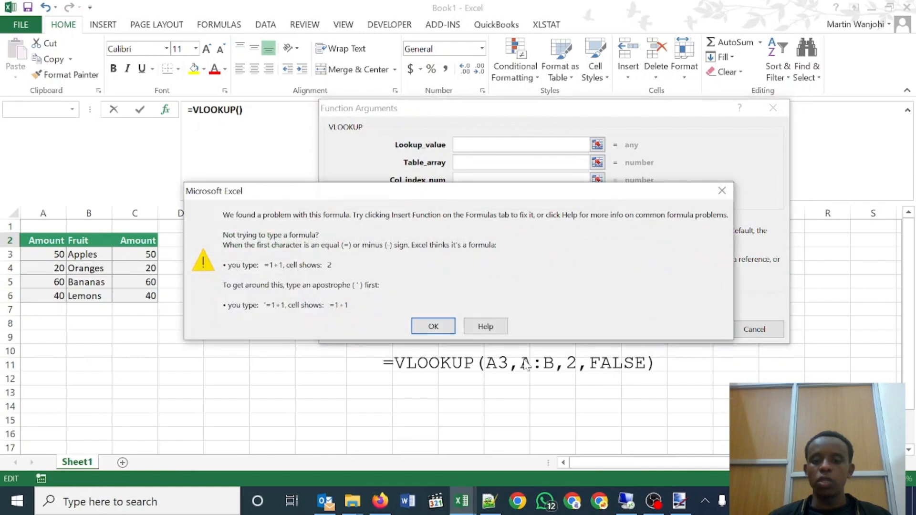
left_click(433, 327)
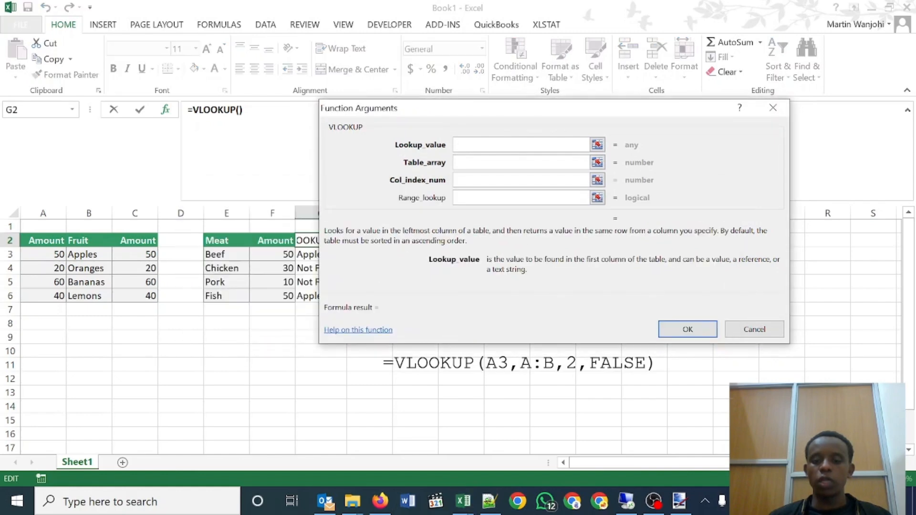
left_click(425, 365)
left_click(432, 329)
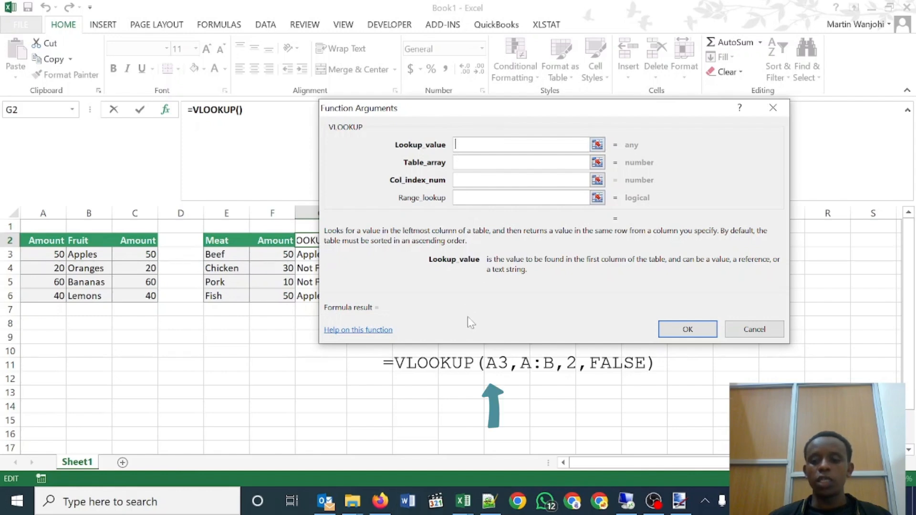
left_click(476, 164)
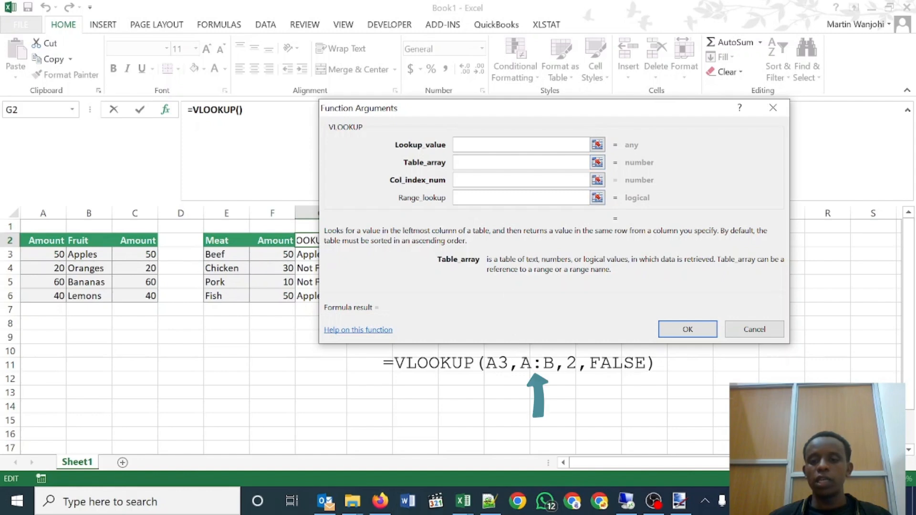
left_click(477, 180)
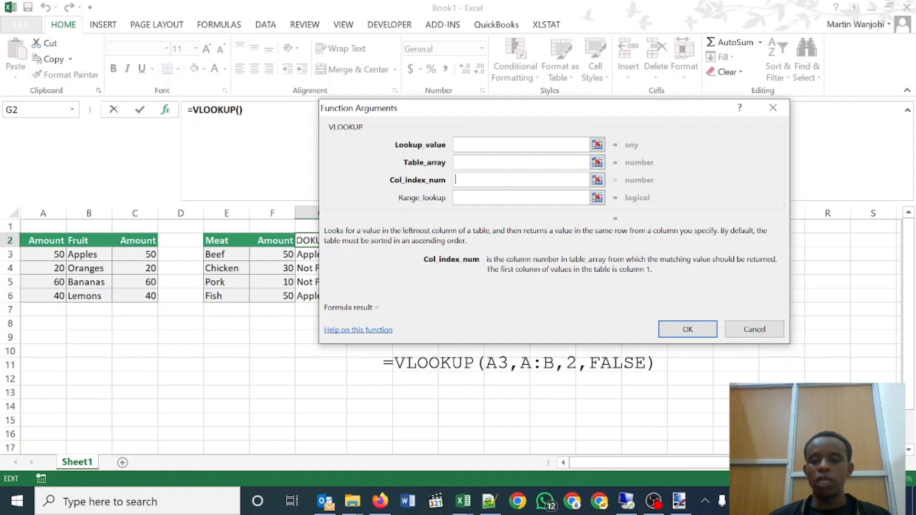
left_click(467, 198)
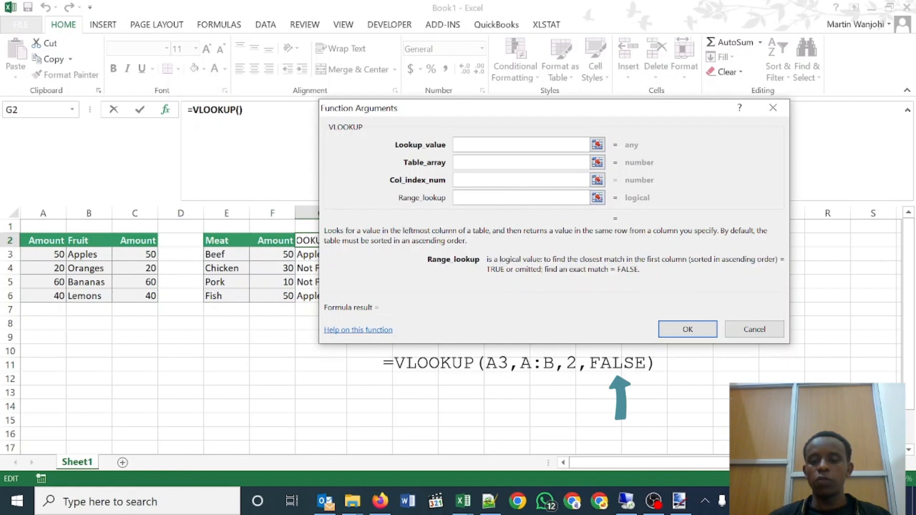
left_click(478, 146)
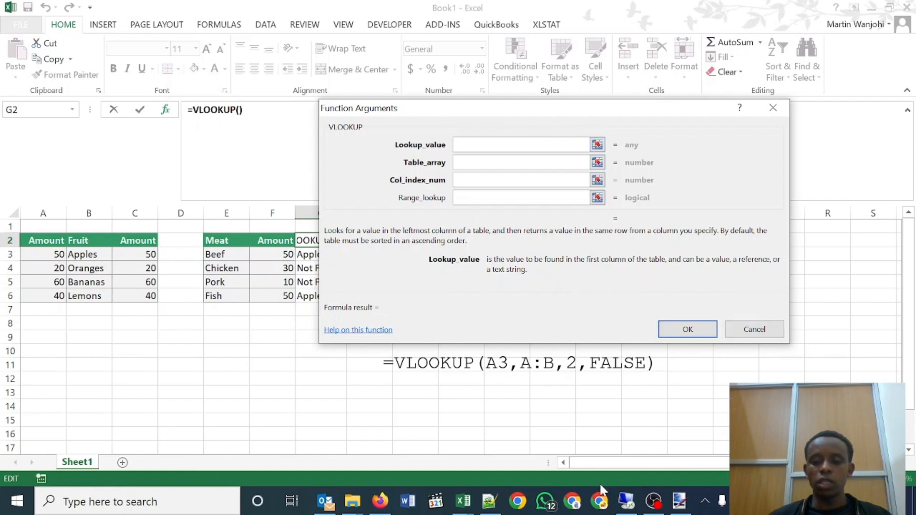
Switch to paint.net, mark both ID headers with arrows, and add a first row to table 1 with ID 1 and an arrow toward G
left_click(682, 500)
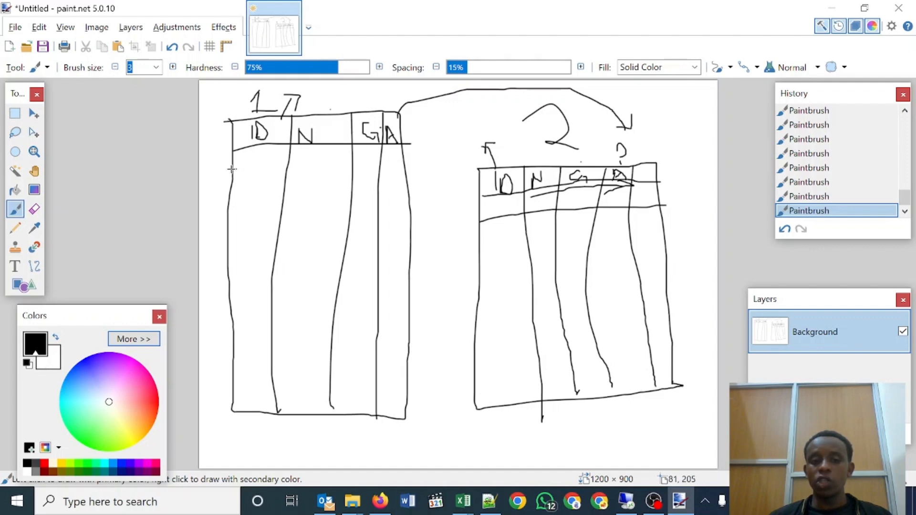
left_click_drag(234, 169, 395, 168)
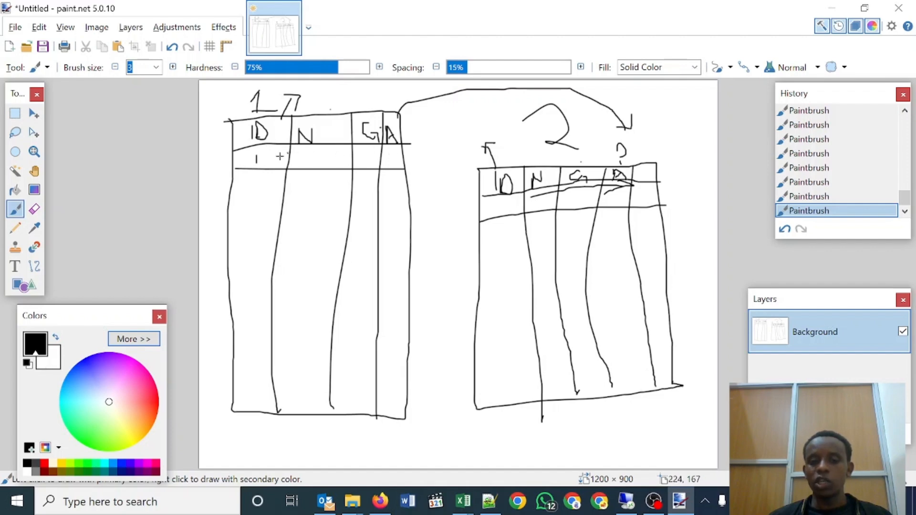
left_click_drag(270, 159, 323, 155)
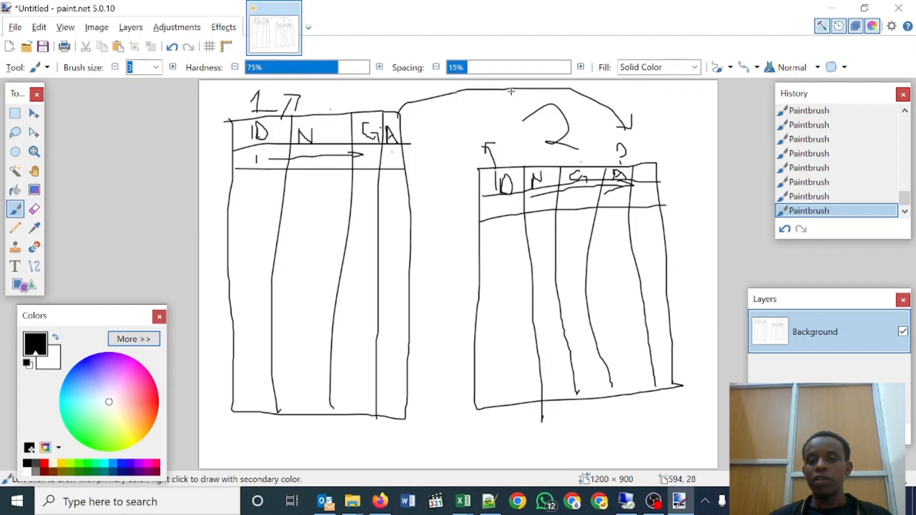
Return to Book1 in Excel, cancel the VLOOKUP entry and clear the contents of column G
left_click(832, 8)
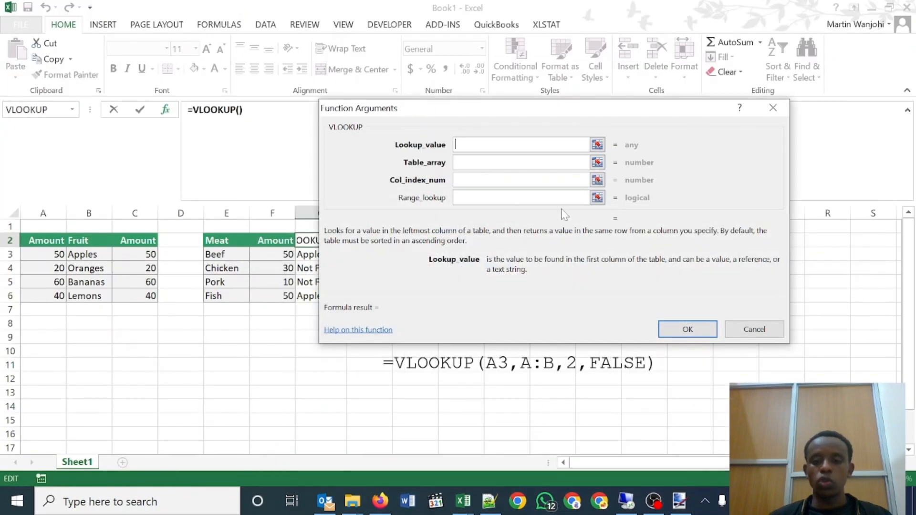
left_click(753, 330)
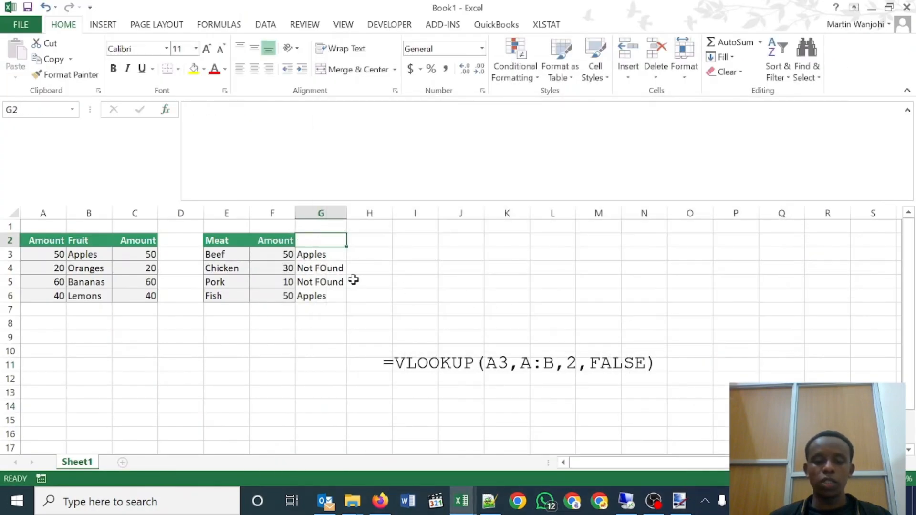
left_click(322, 210)
key("Delete")
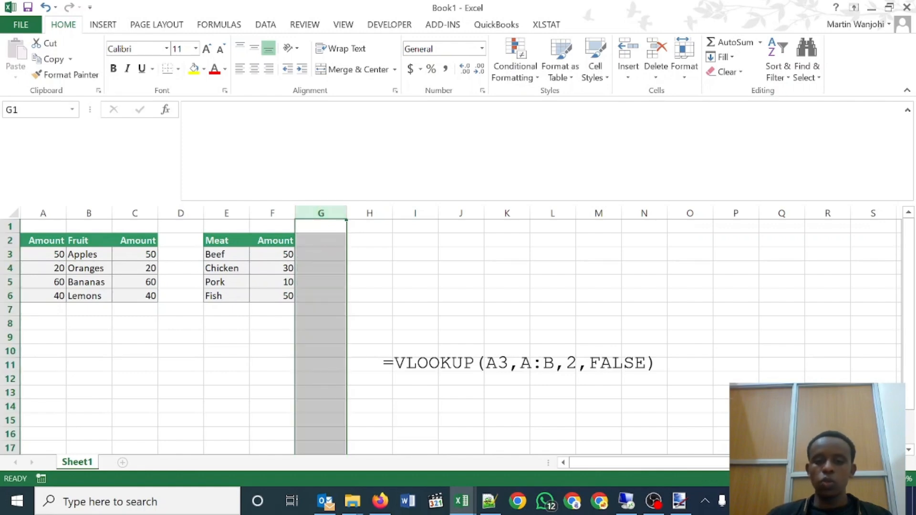
Compare the fruit and meat tables, and delete the repeated Amount column C from the fruit table
left_click_drag(52, 241, 148, 296)
left_click_drag(219, 241, 292, 301)
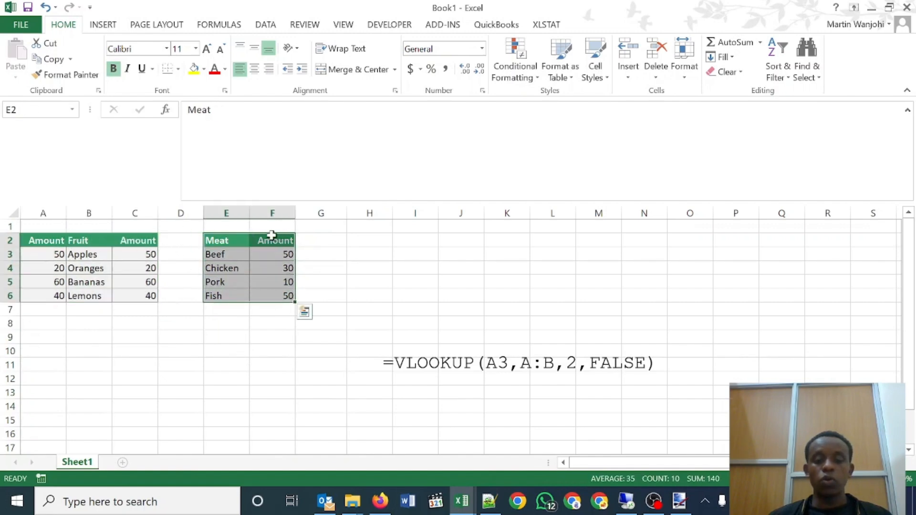
left_click_drag(226, 239, 266, 293)
left_click_drag(272, 240, 281, 292)
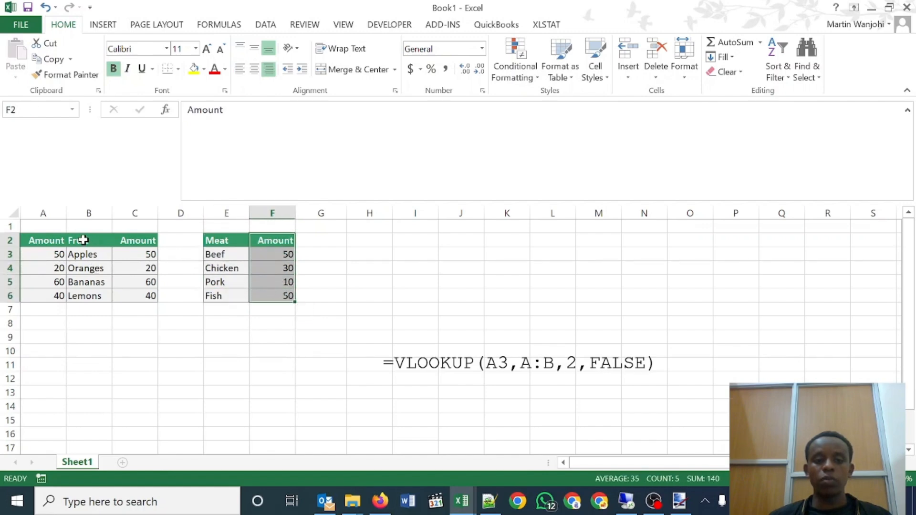
left_click_drag(75, 240, 53, 281)
left_click_drag(143, 240, 140, 279)
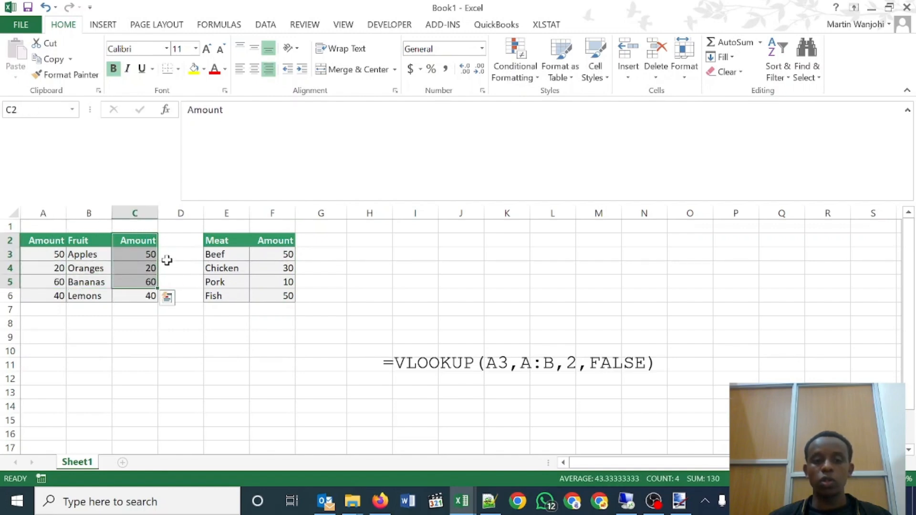
left_click(129, 213)
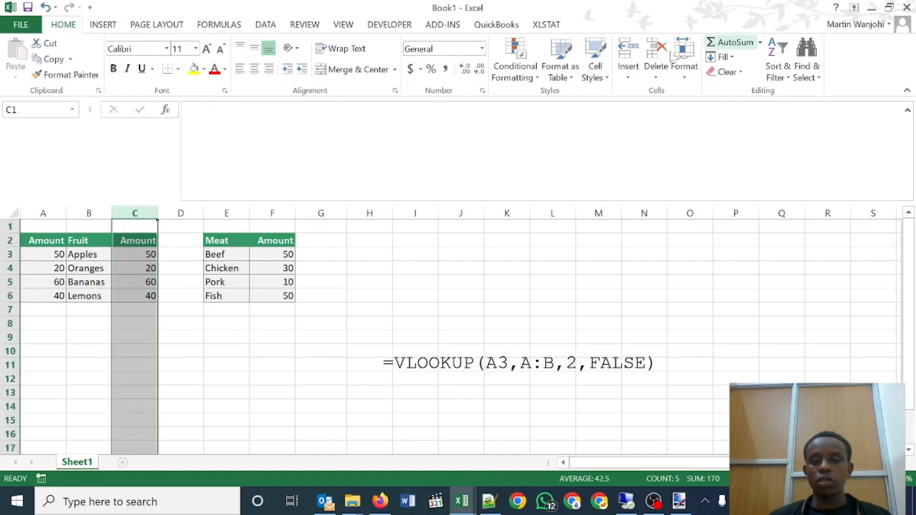
left_click(656, 50)
Open the VLOOKUP function arguments for cell F3, beside the first Amount value of the meat table
left_click(286, 242)
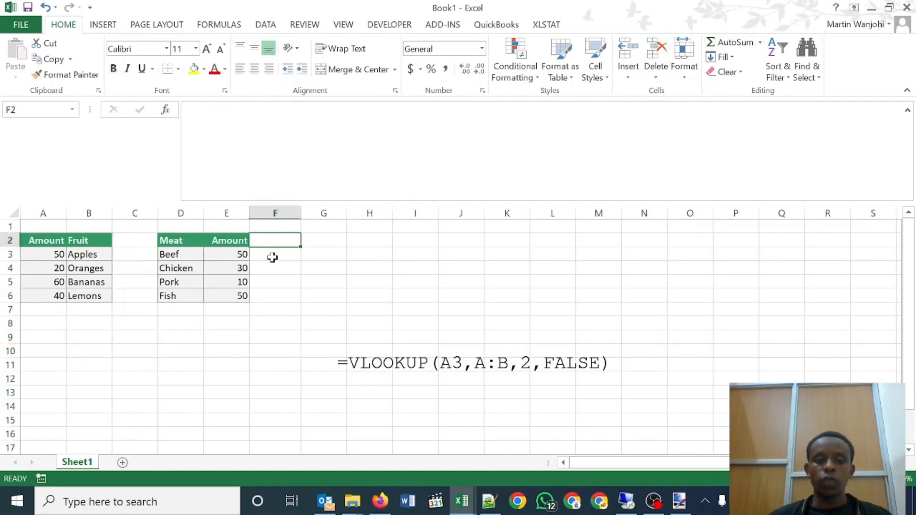
left_click(273, 252)
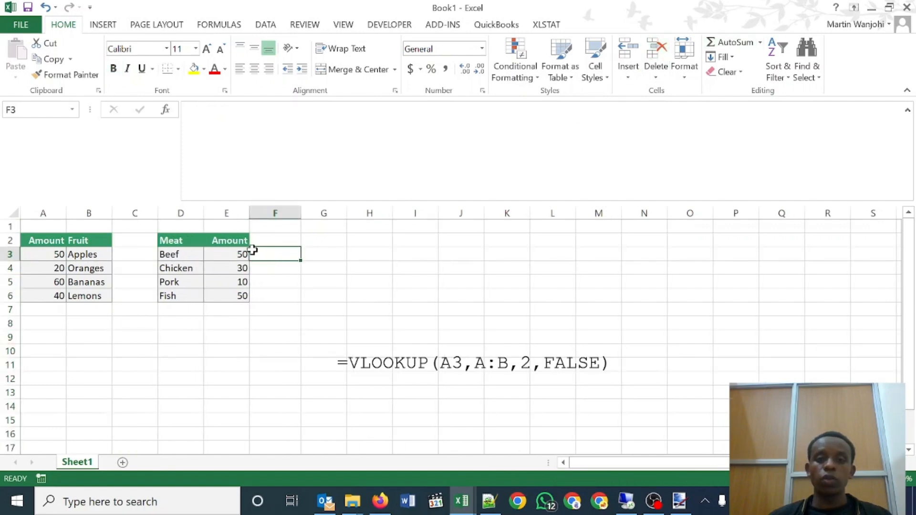
left_click(234, 249)
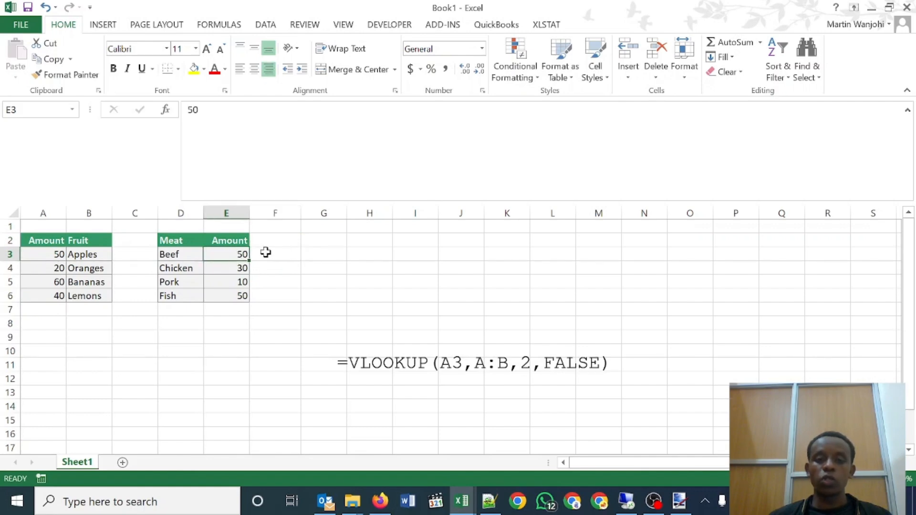
left_click(231, 240)
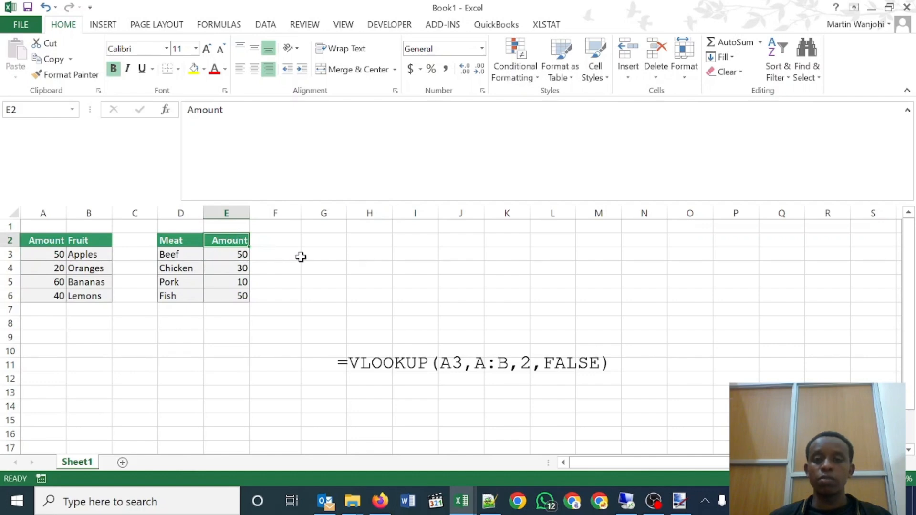
left_click(272, 254)
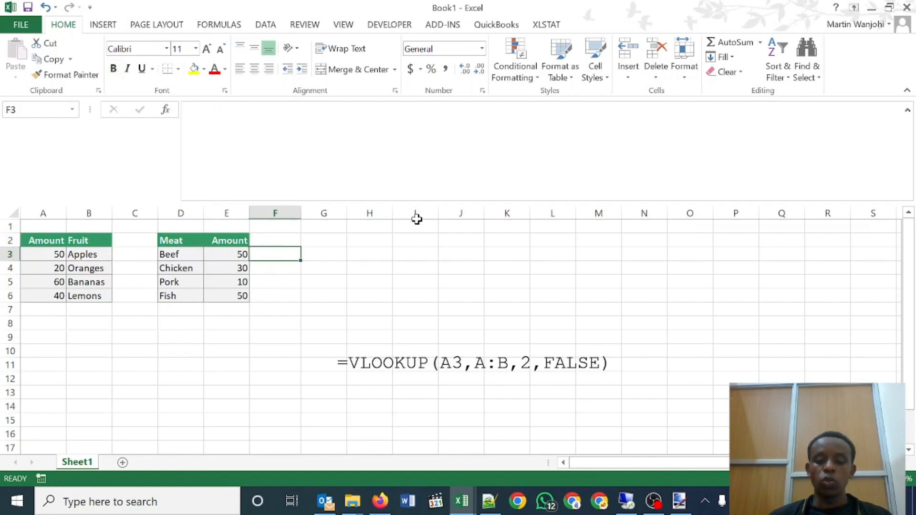
left_click(166, 110)
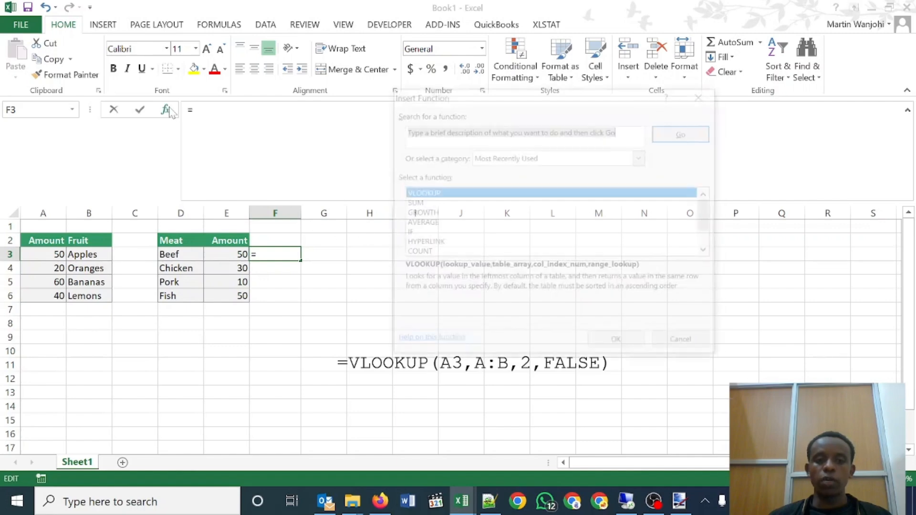
left_click(620, 347)
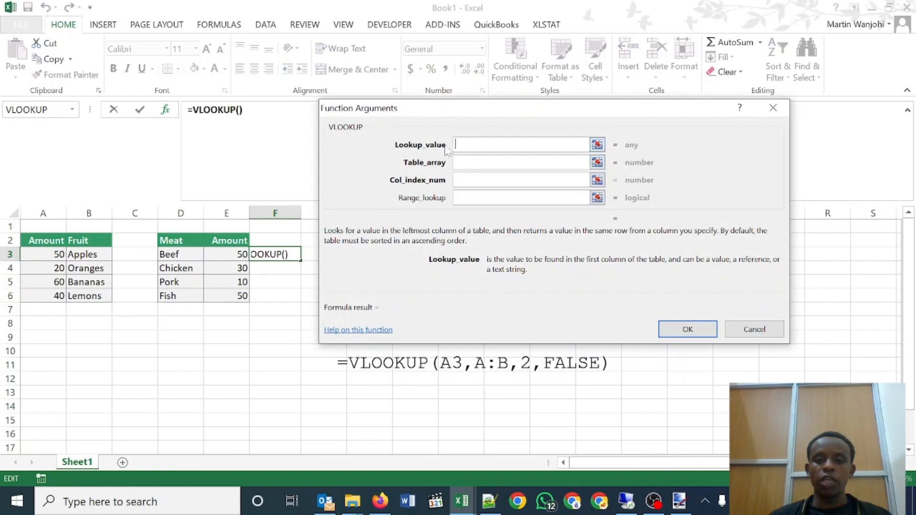
Set the VLOOKUP Lookup_value to E3 and the Table_array to columns A:B of the fruit table
left_click(217, 256)
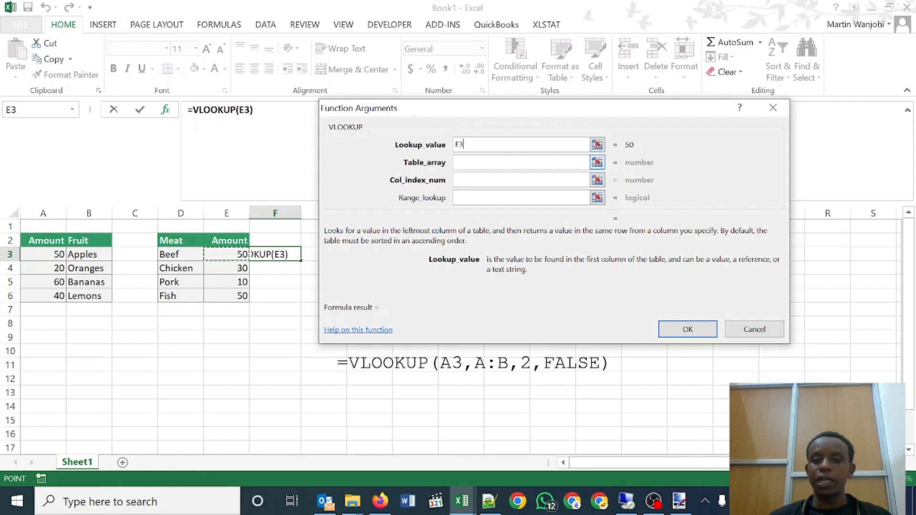
left_click(480, 163)
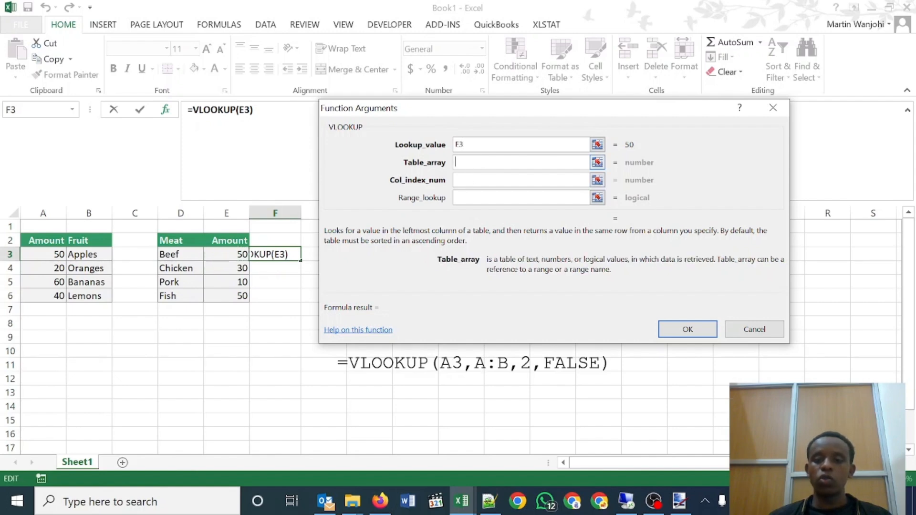
left_click_drag(480, 105, 487, 72)
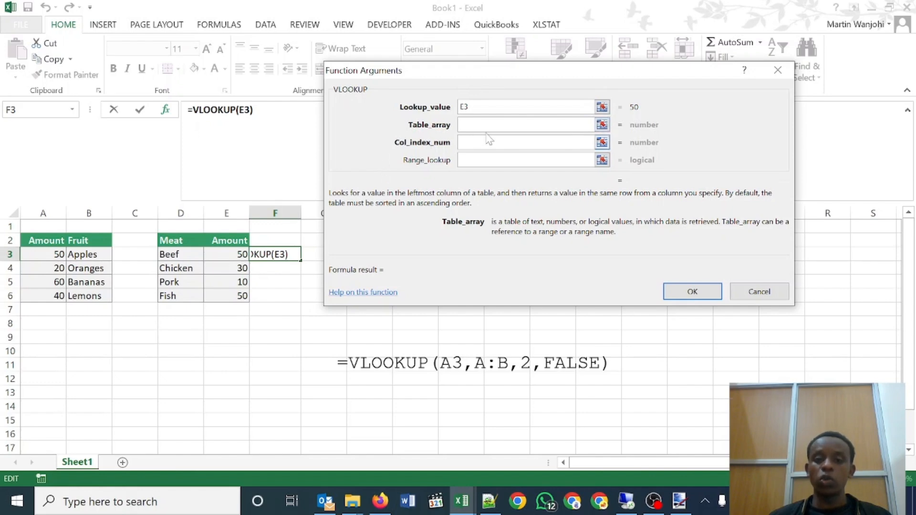
left_click_drag(59, 210, 88, 214)
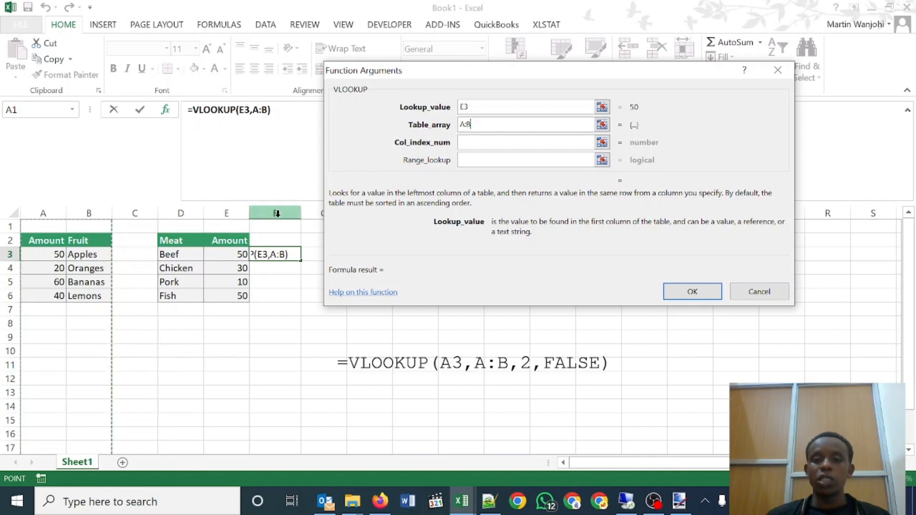
Set Col_index_num to 2 so the Fruit column is returned
left_click(494, 144)
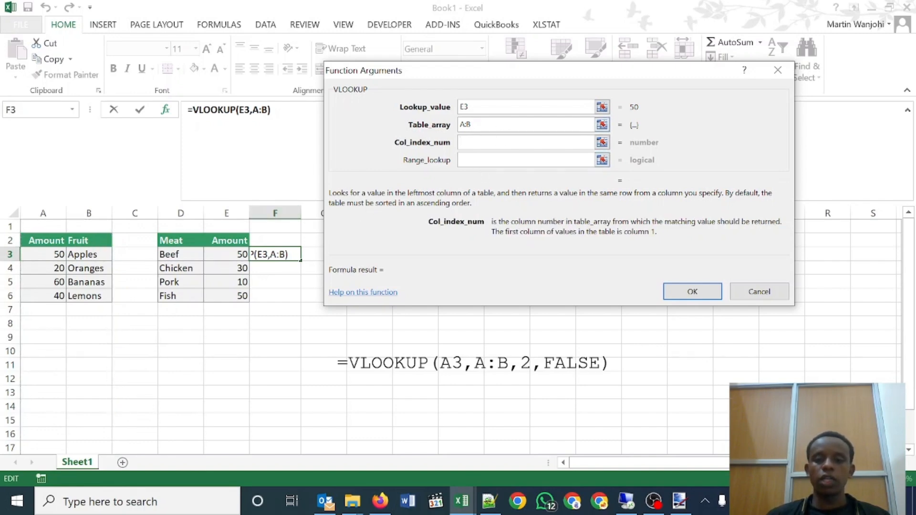
key("shift+Tab")
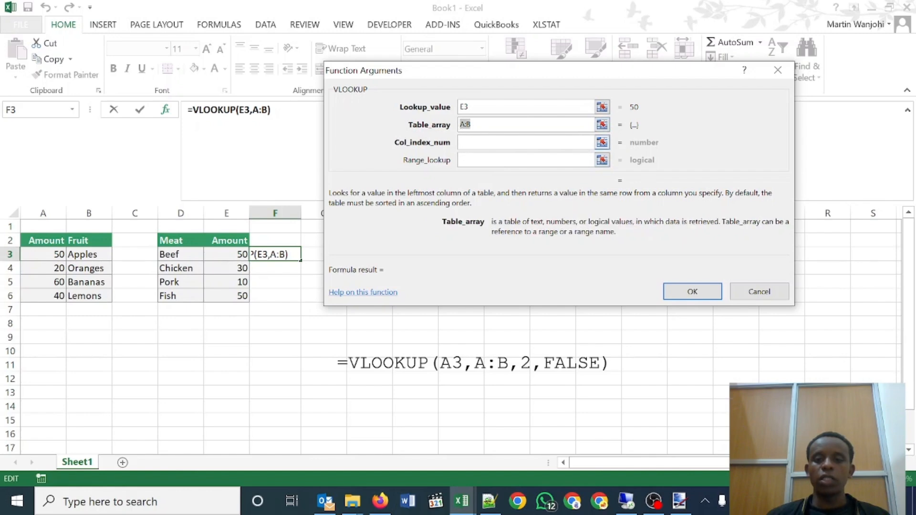
key("Tab")
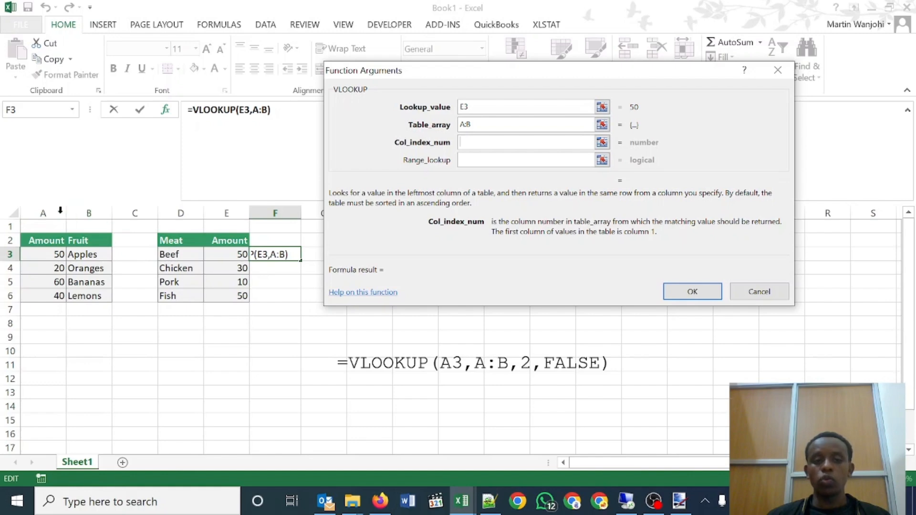
left_click_drag(48, 210, 99, 206)
double_click(465, 142)
key("BackSpace")
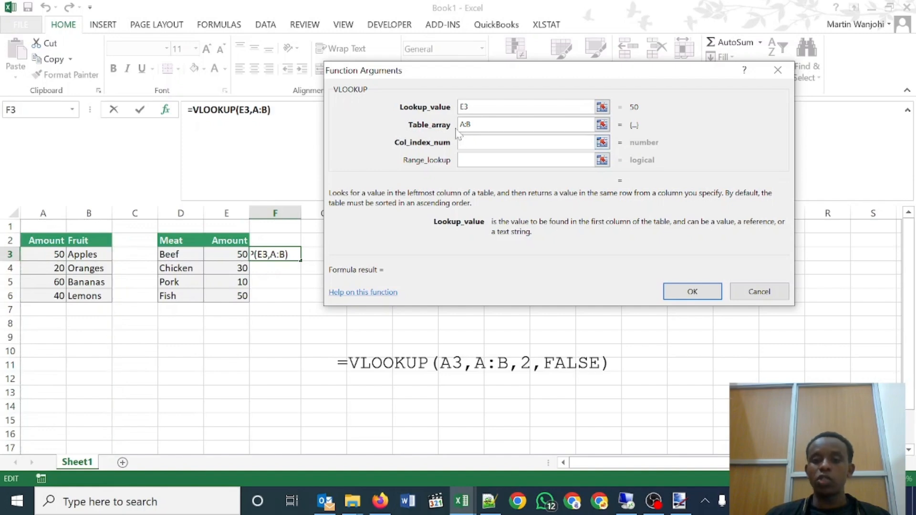
type("2")
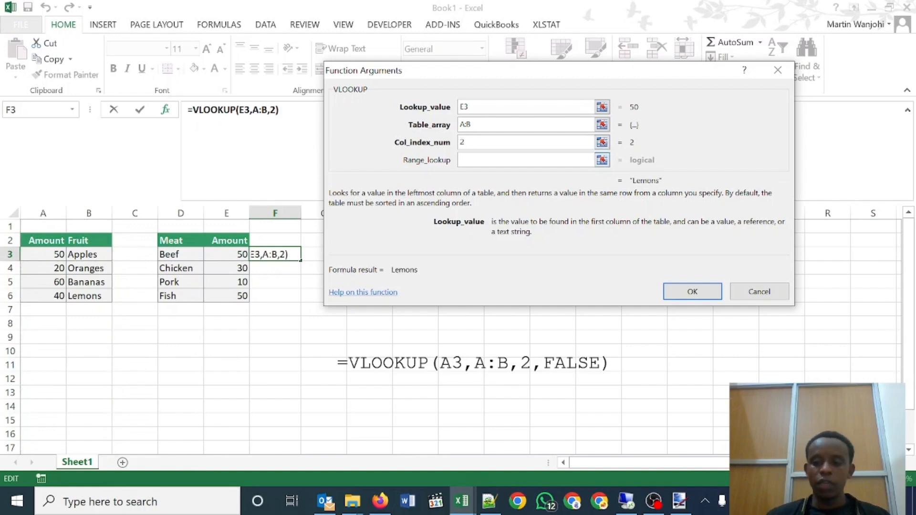
Set Range_lookup to FALSE for an exact match and enter the VLOOKUP formula in F3
left_click(506, 162)
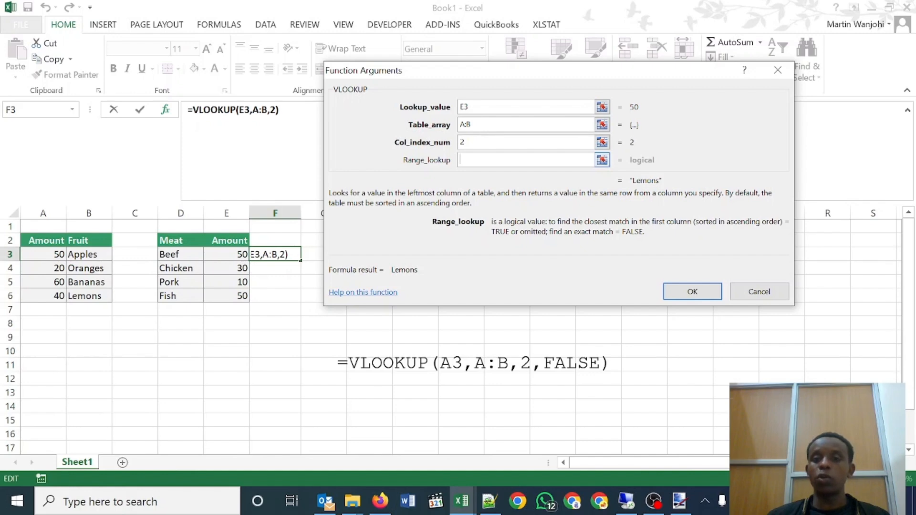
type("FALSE")
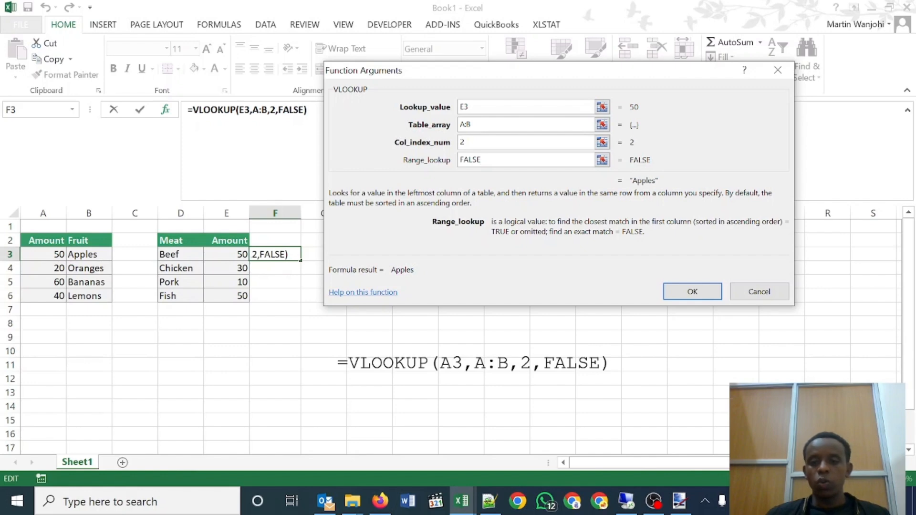
key("Return")
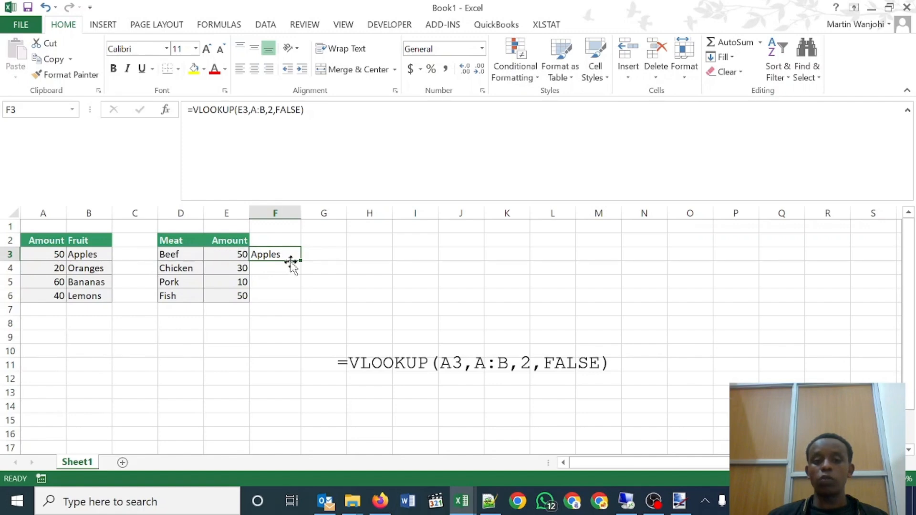
Fill the VLOOKUP formula from F3 down to F6 for the remaining meat rows
left_click_drag(278, 298, 278, 249)
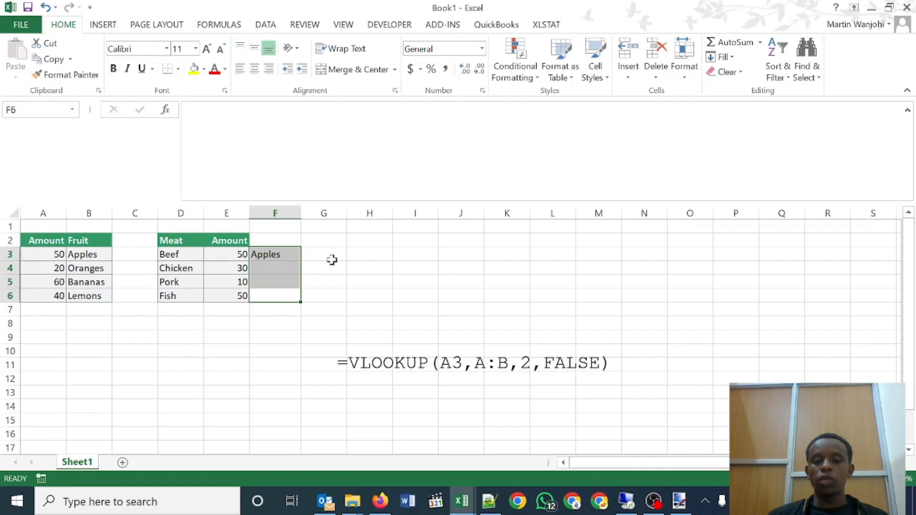
left_click(315, 255)
left_click(286, 255)
left_click_drag(301, 261, 281, 280)
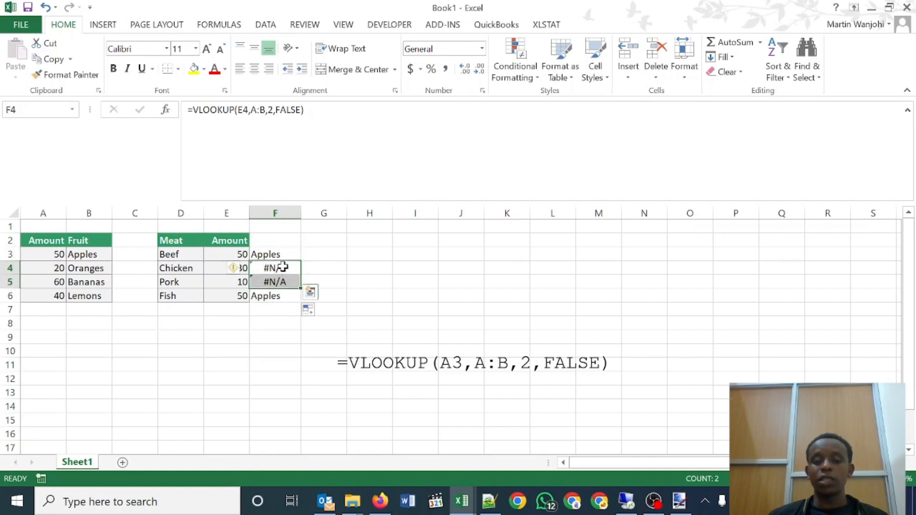
Change the Oranges amount in A4 to 30 and the Bananas amount in A5 to 10, and check the lookups in F3:F6
left_click_drag(208, 269, 212, 281)
mouse_move(55, 254)
left_mouse_down()
mouse_move(43, 307)
mouse_move(45, 268)
left_mouse_up()
left_click(45, 268)
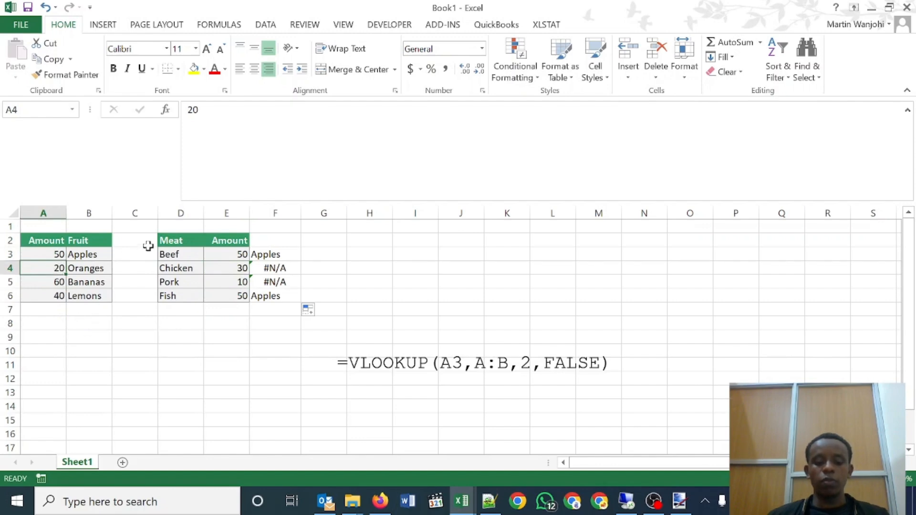
type("30")
key("Return")
type("1")
key("Return")
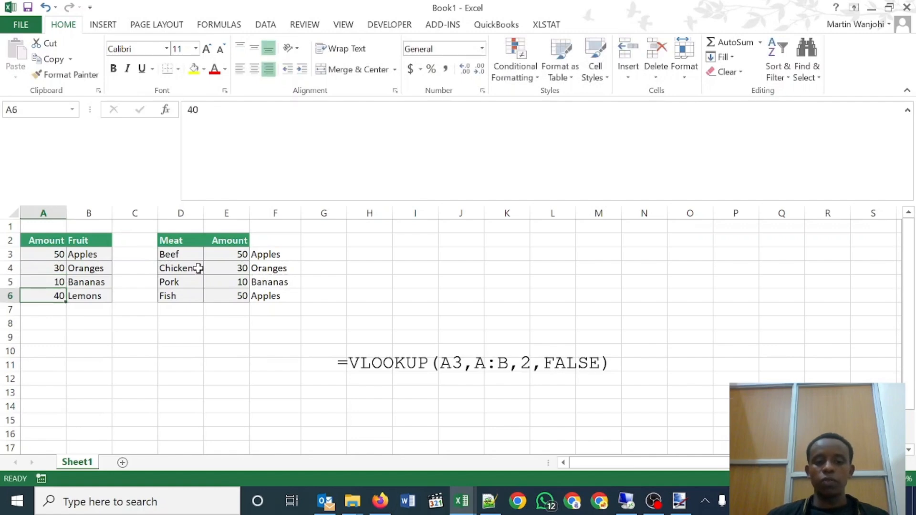
left_click_drag(270, 257, 279, 296)
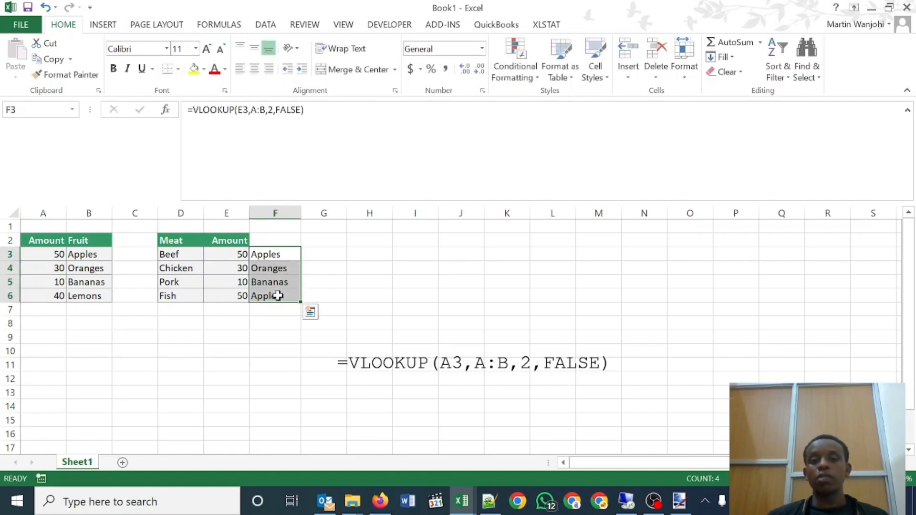